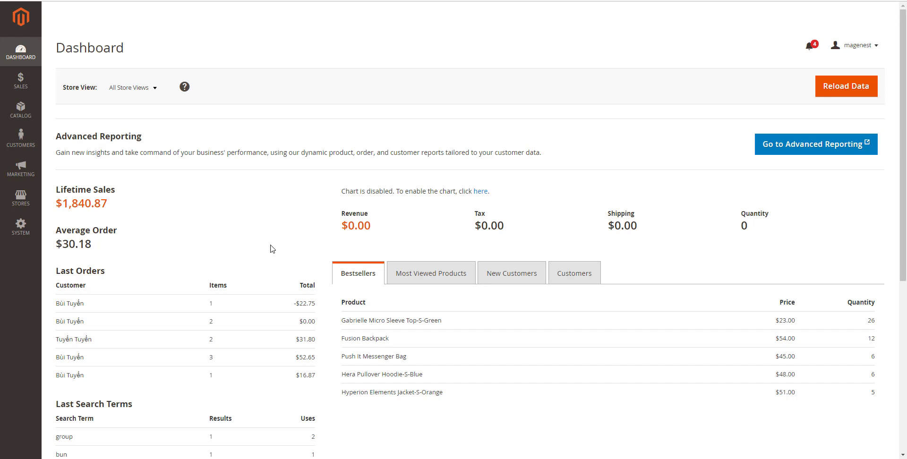
# Step: Open the store Configuration page and expand the Magenest settings to show Refer A Friend
pyautogui.click(21, 199)
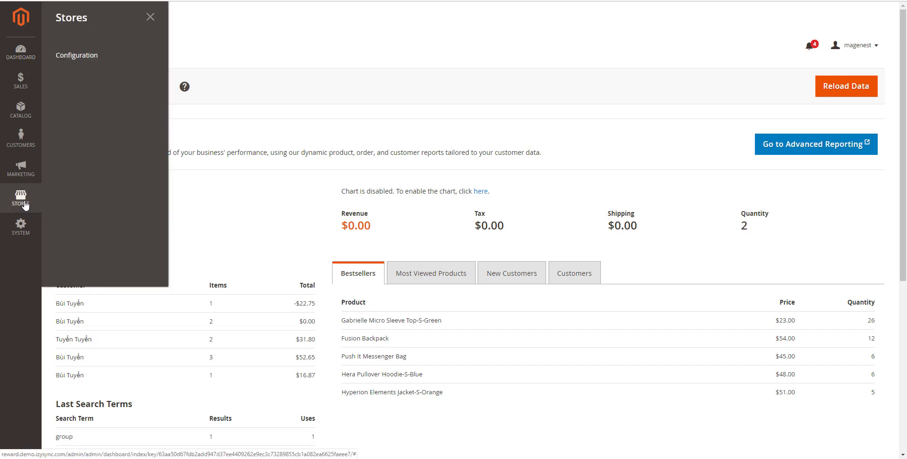
pyautogui.click(103, 57)
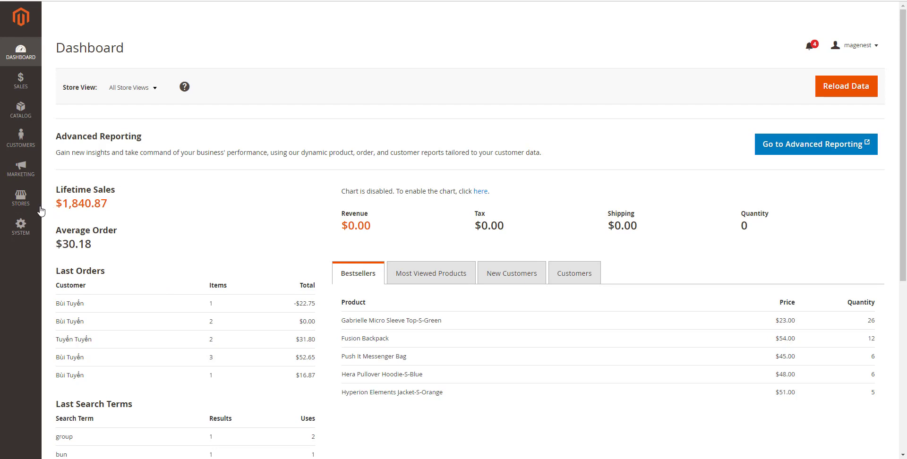
pyautogui.click(19, 200)
pyautogui.click(81, 58)
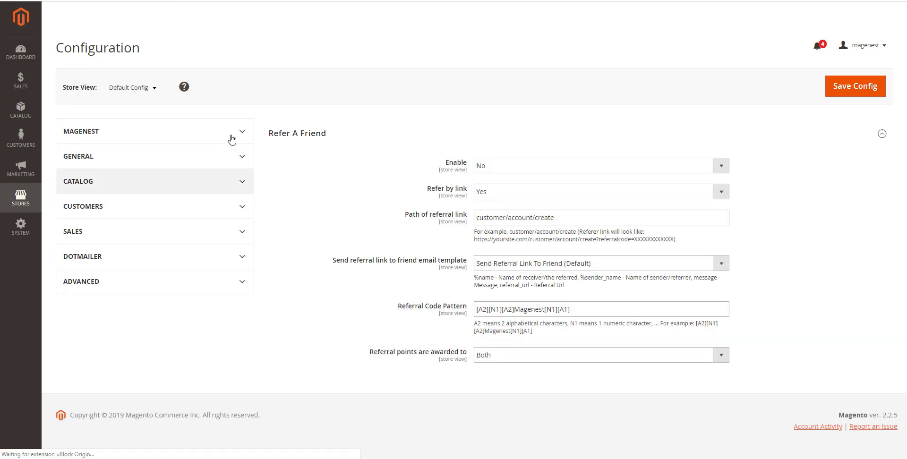
pyautogui.click(239, 135)
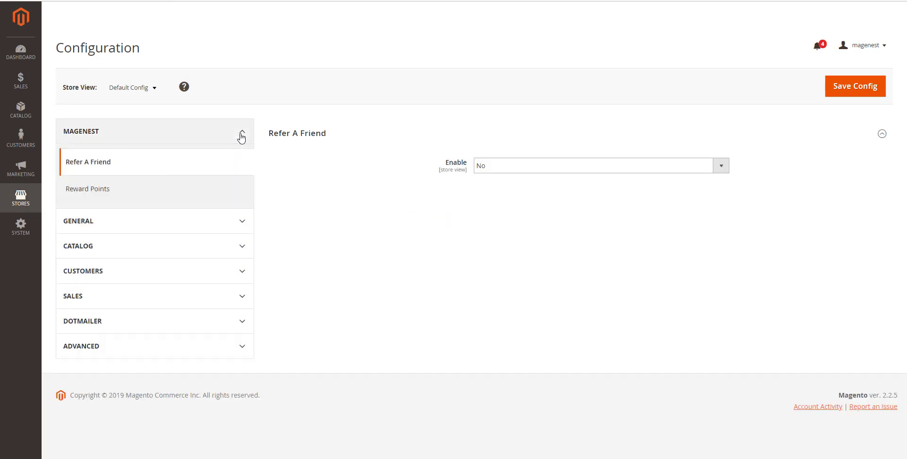
# Step: Show the Magenest Reward Points settings, keeping product list page points display at Yes
pyautogui.click(133, 197)
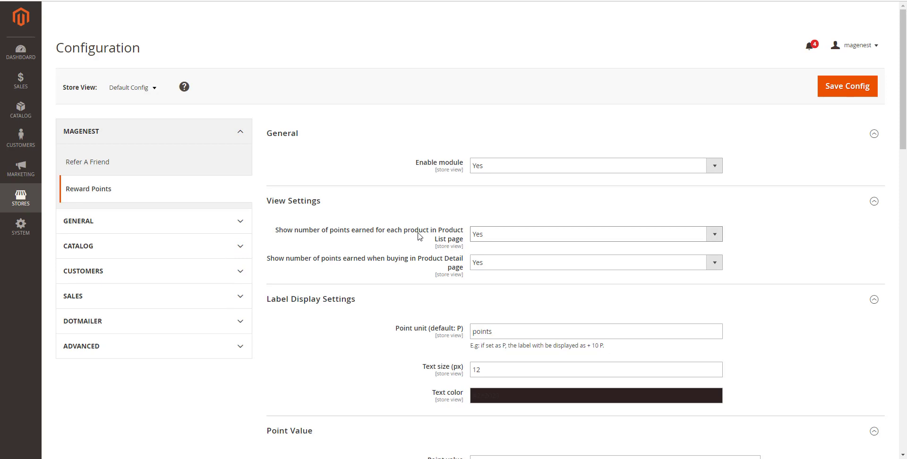
pyautogui.click(496, 241)
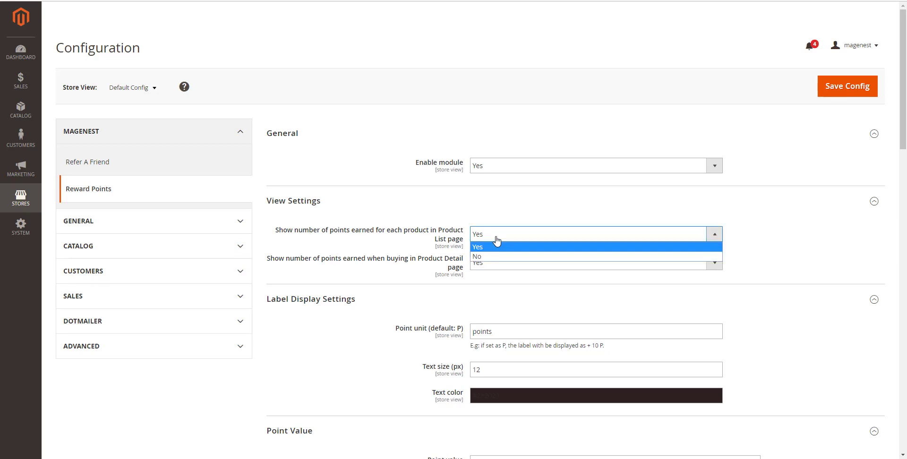
pyautogui.click(497, 241)
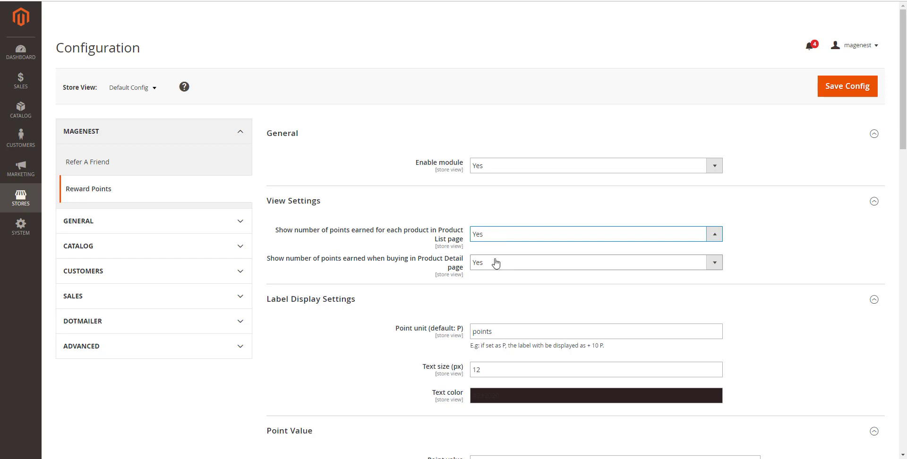
pyautogui.scroll(-1, 405, 265)
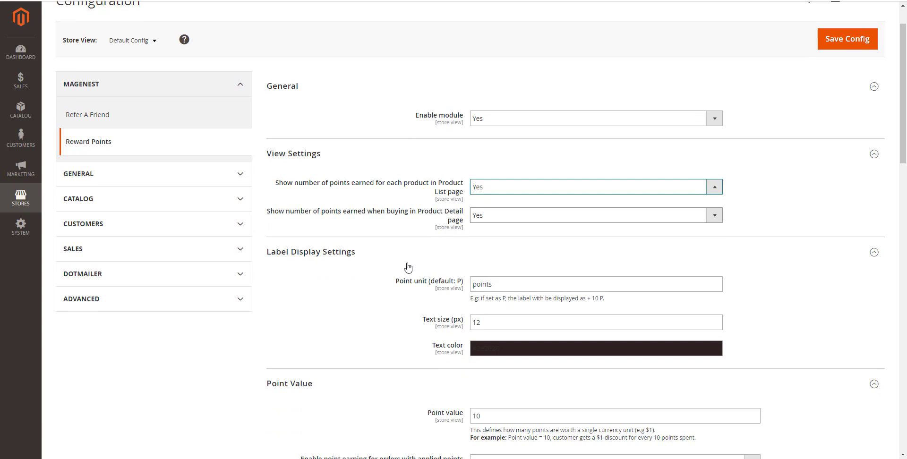
pyautogui.scroll(-1, 405, 267)
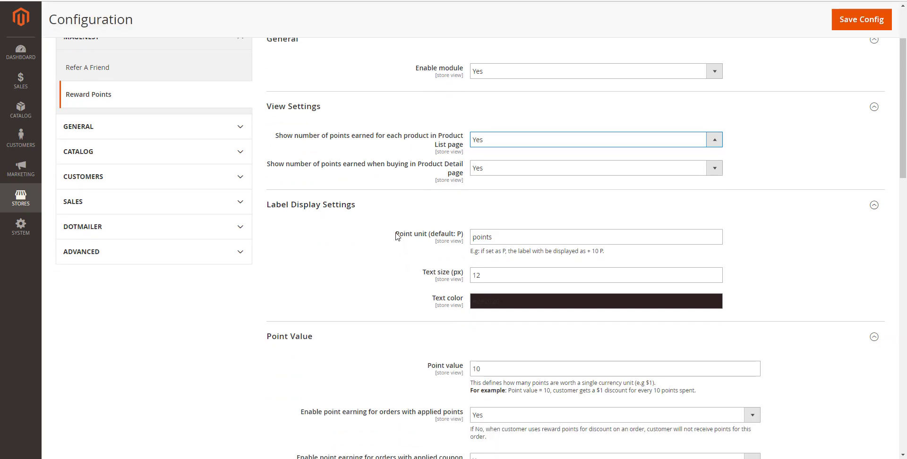
pyautogui.scroll(-1, 432, 246)
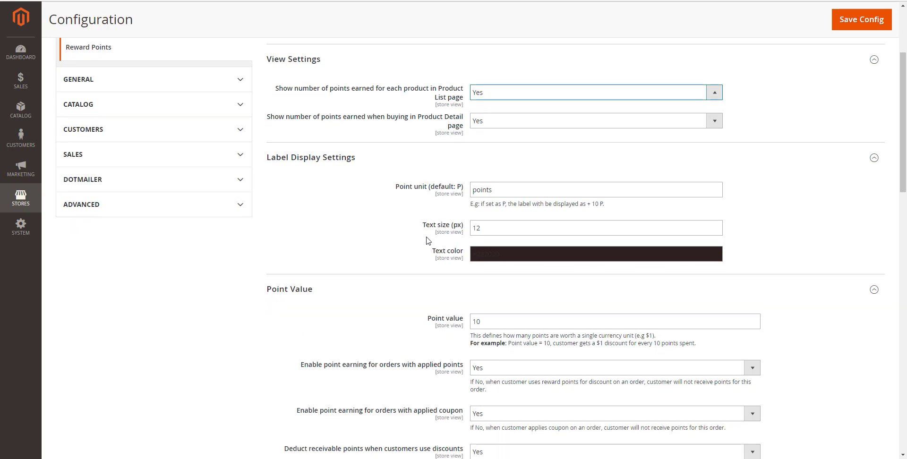
pyautogui.scroll(-1, 439, 243)
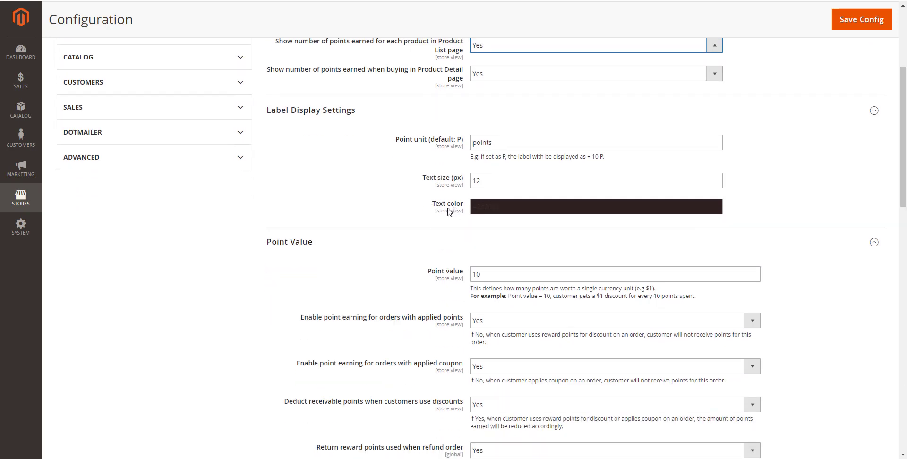
pyautogui.scroll(-1, 410, 258)
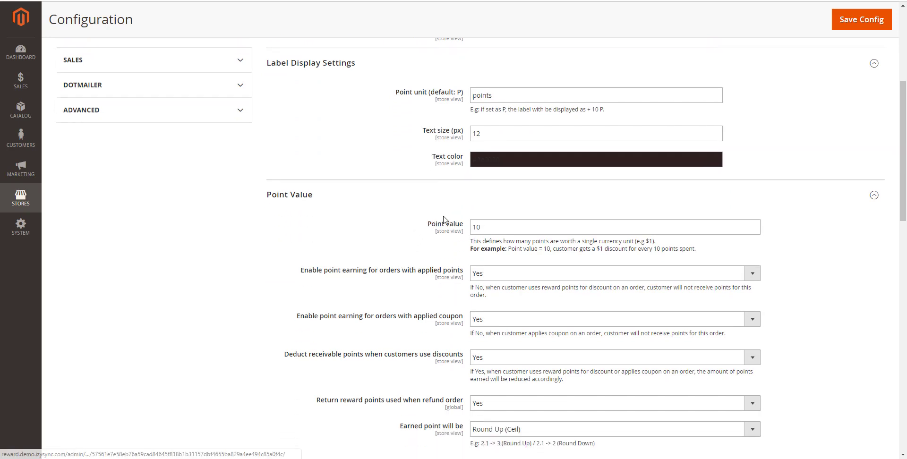
pyautogui.scroll(-1, 489, 224)
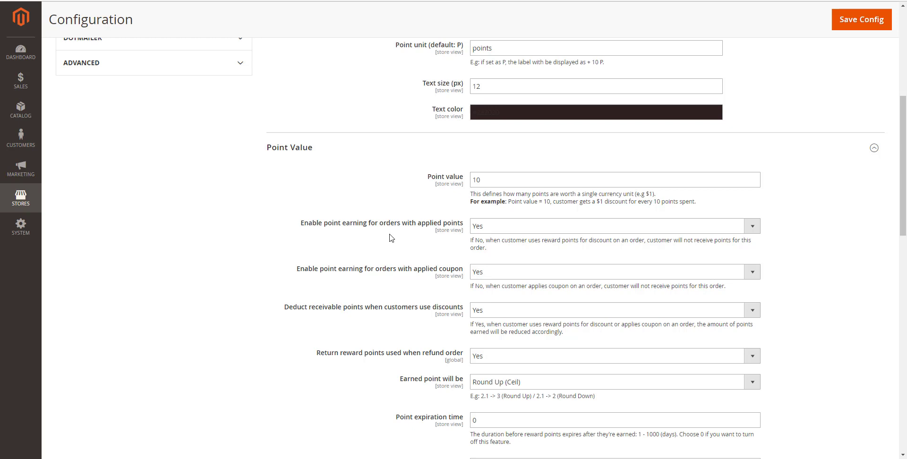
pyautogui.click(507, 230)
pyautogui.click(507, 230)
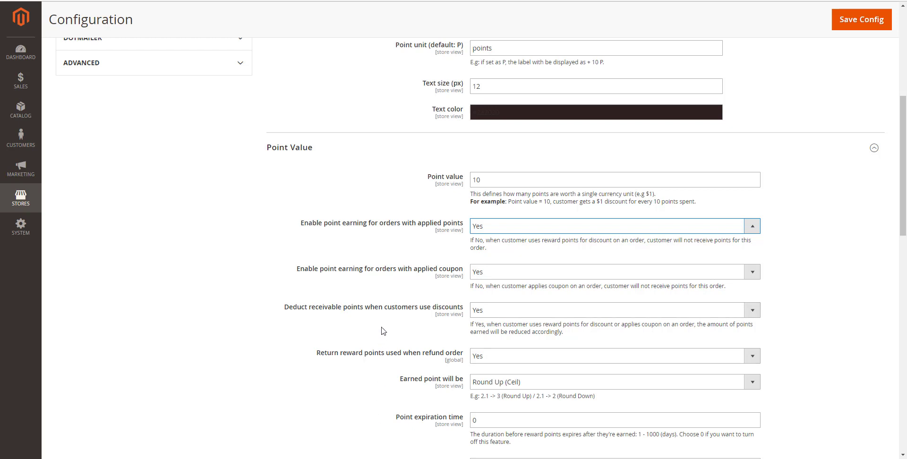
pyautogui.click(523, 311)
pyautogui.click(523, 311)
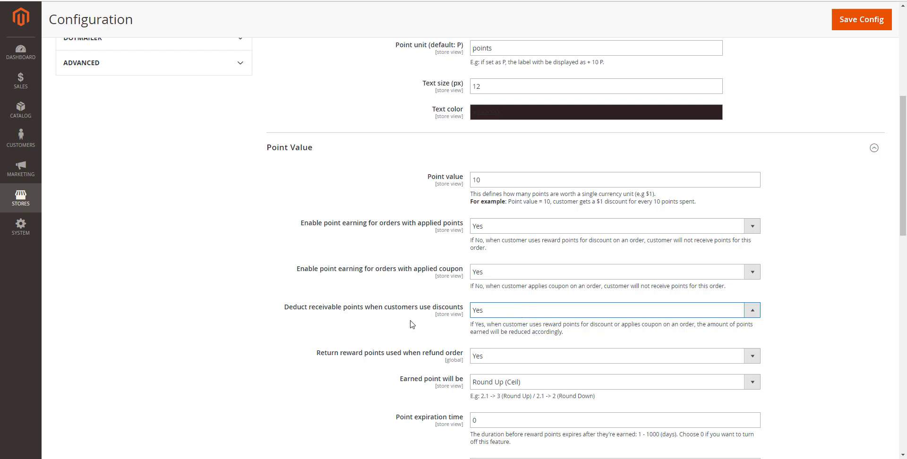
pyautogui.scroll(-1, 410, 324)
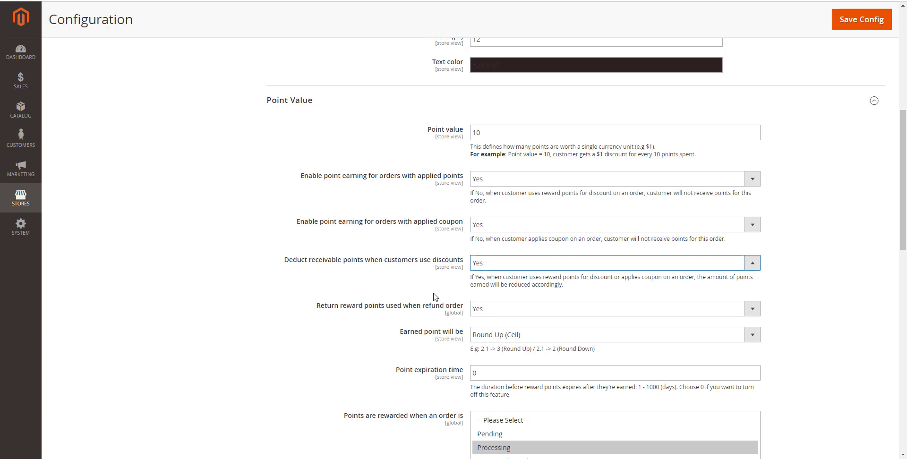
# Step: Keep used points returned on refunded orders and earned points rounded up
pyautogui.click(486, 312)
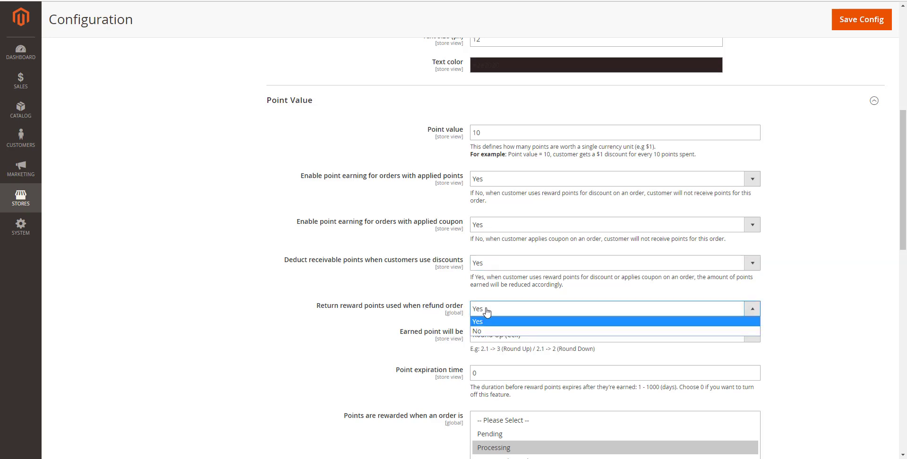
pyautogui.click(486, 312)
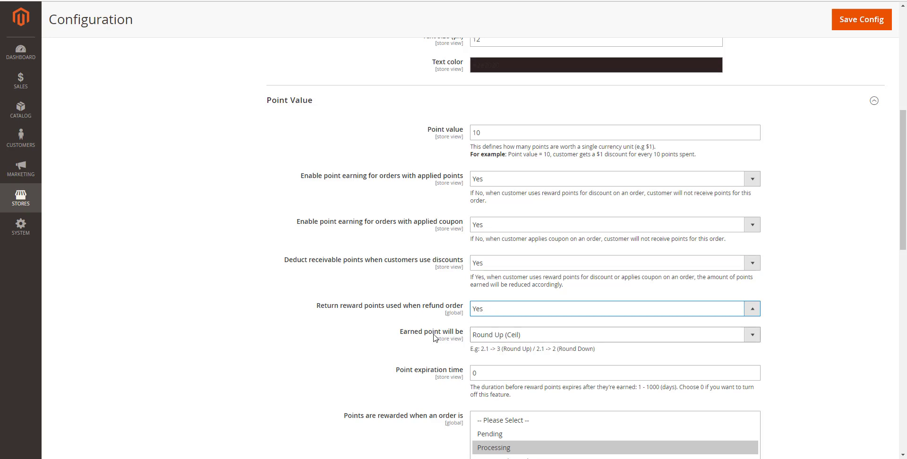
pyautogui.click(490, 338)
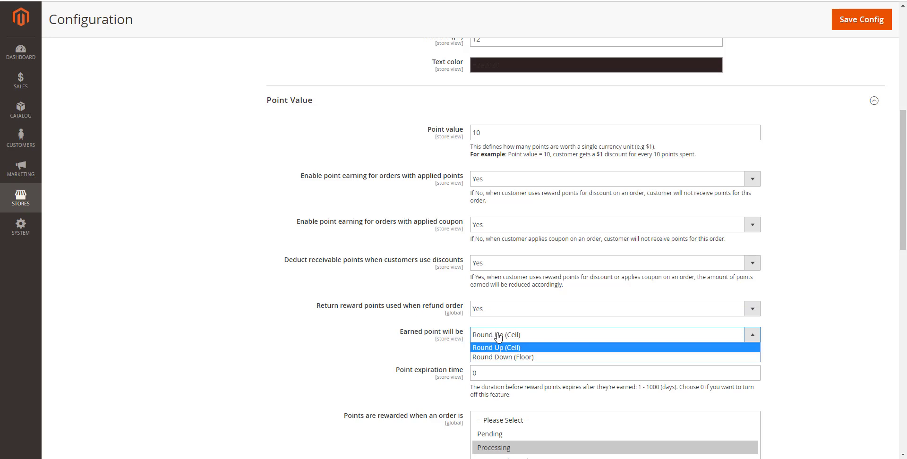
pyautogui.click(499, 336)
# Step: Review the point expiration time and its 1000-day maximum noted in the hint
pyautogui.scroll(-1, 449, 326)
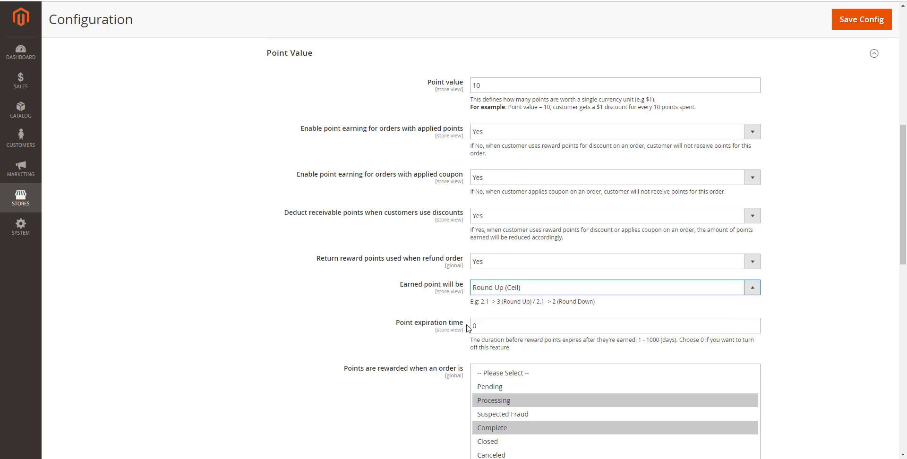
pyautogui.doubleClick(485, 327)
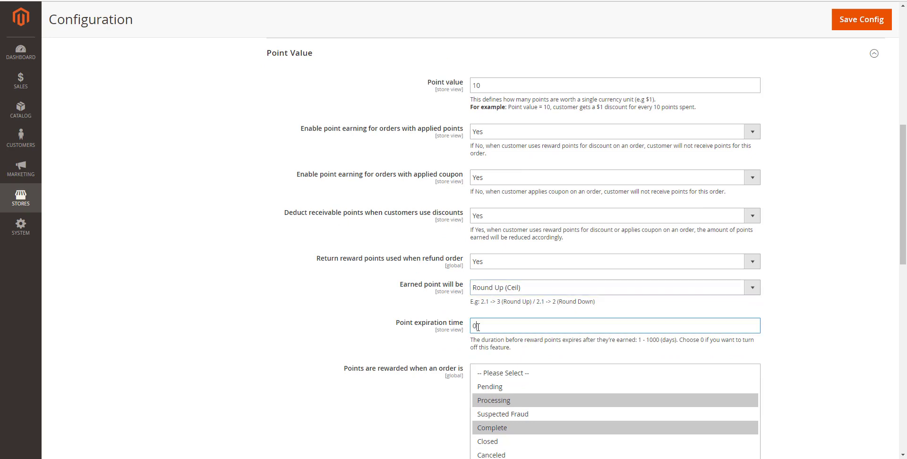
pyautogui.moveTo(646, 340); pyautogui.dragTo(678, 340)
pyautogui.click(678, 339)
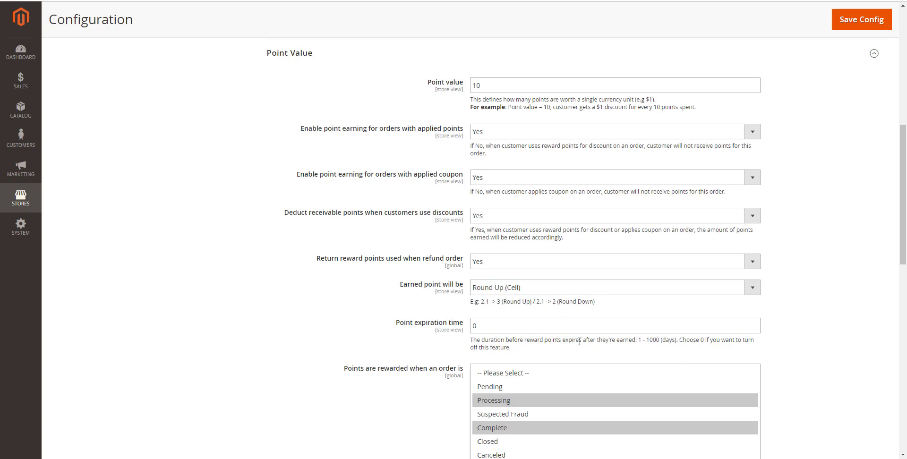
pyautogui.scroll(-1, 505, 279)
pyautogui.scroll(-1, 496, 268)
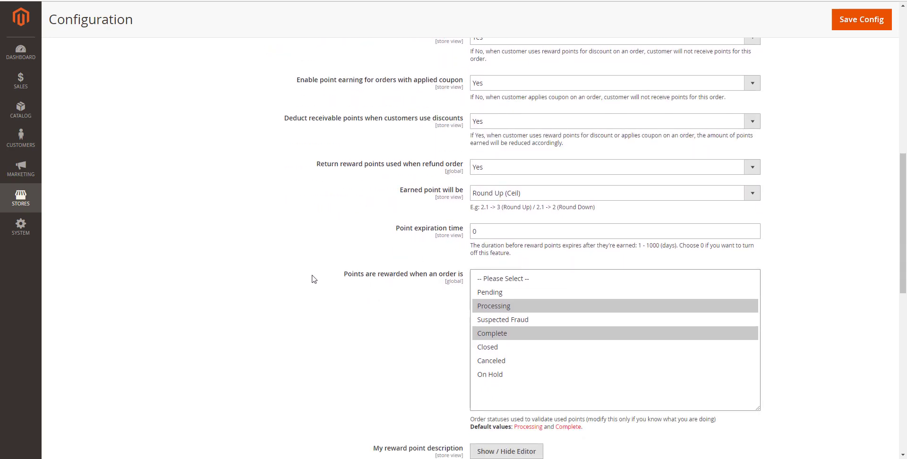
# Step: Make Complete the only order status that rewards points, dropping Processing
pyautogui.moveTo(344, 277); pyautogui.dragTo(460, 282)
pyautogui.click(461, 282)
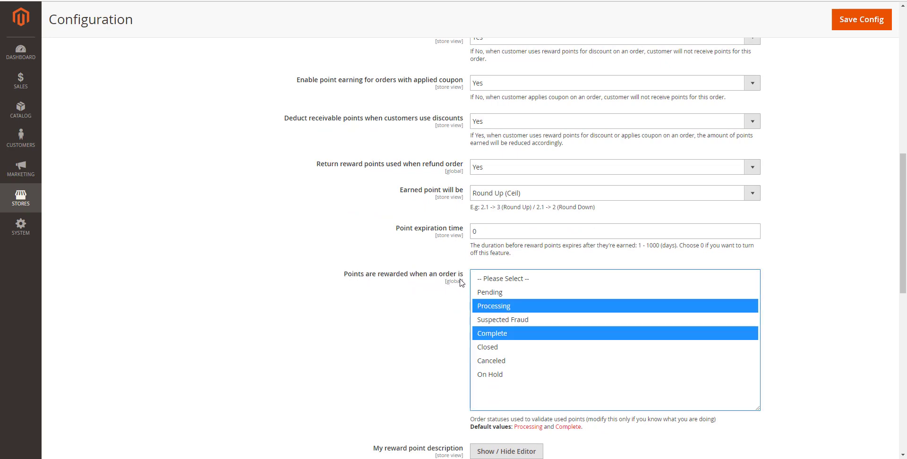
pyautogui.click(450, 298)
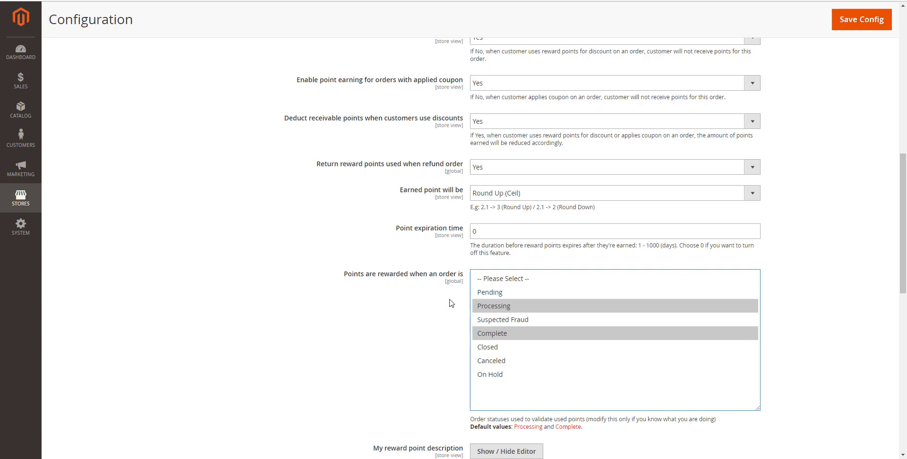
pyautogui.click(482, 334)
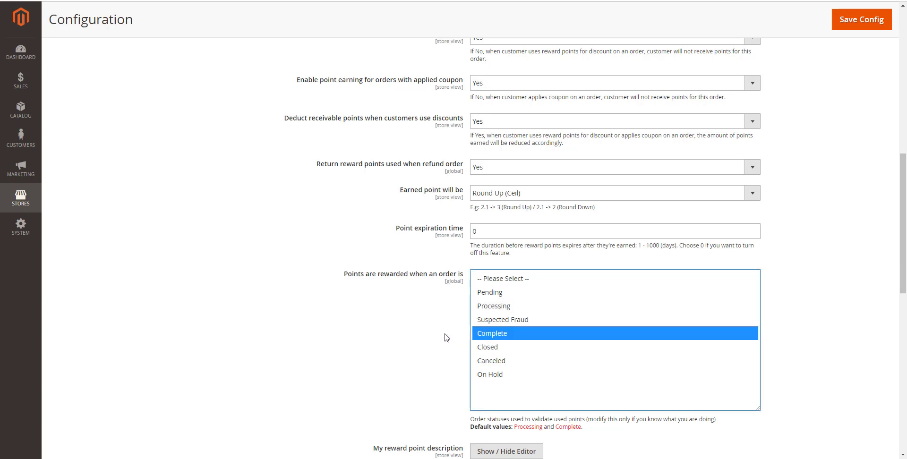
pyautogui.scroll(-1, 390, 314)
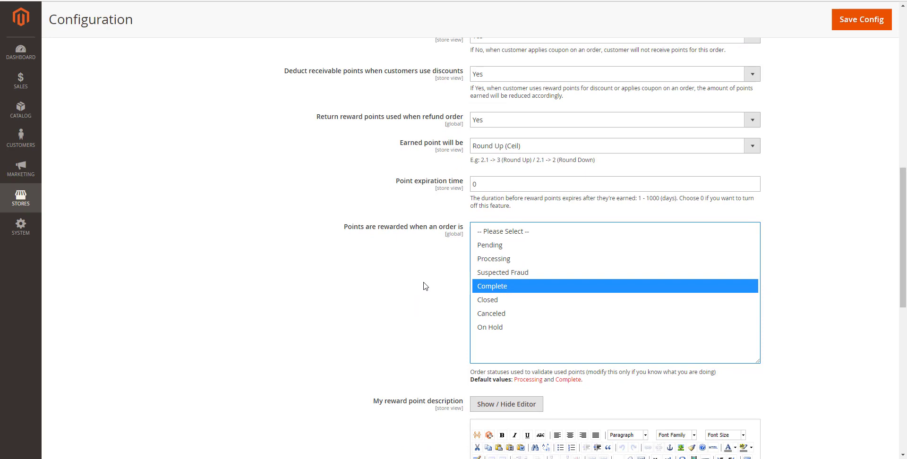
pyautogui.scroll(-4, 425, 286)
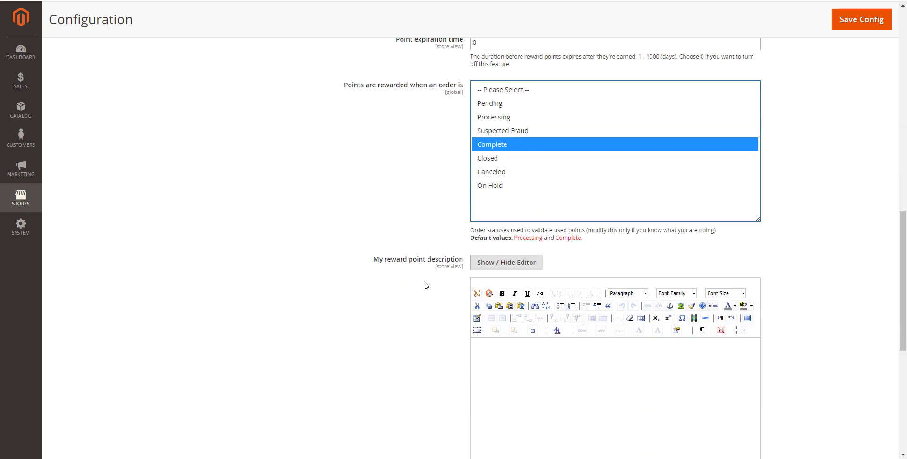
pyautogui.scroll(-2, 426, 286)
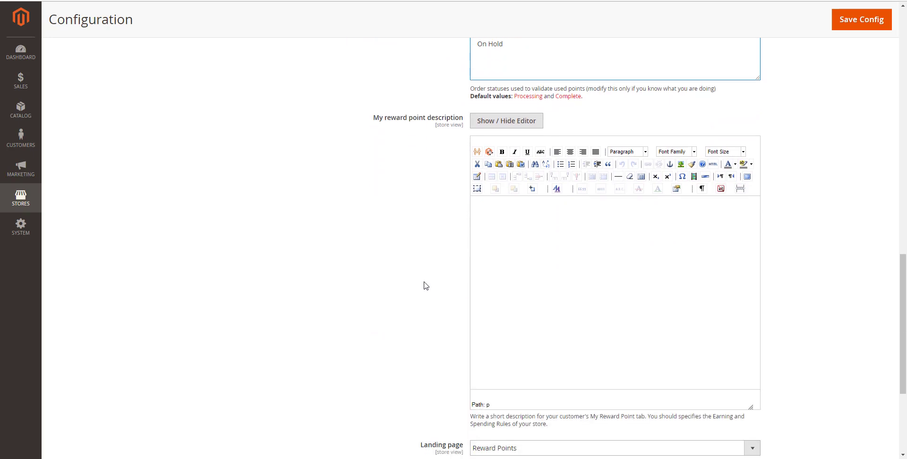
pyautogui.scroll(-1, 425, 286)
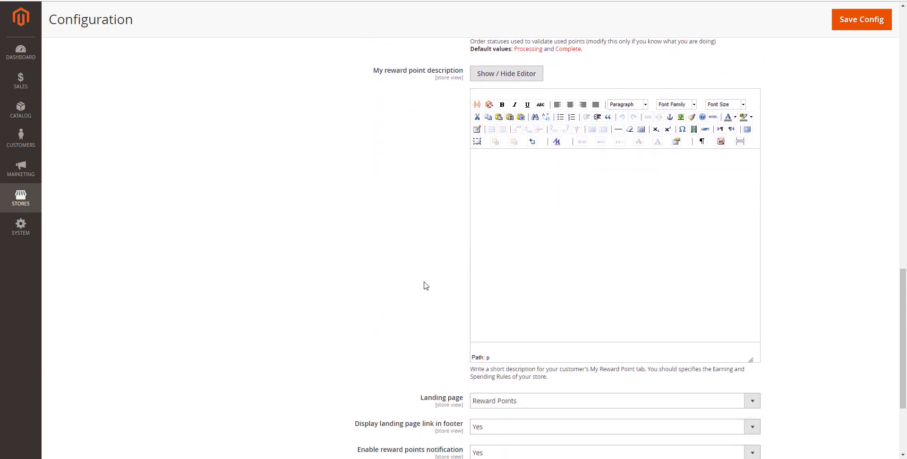
pyautogui.scroll(-1, 425, 286)
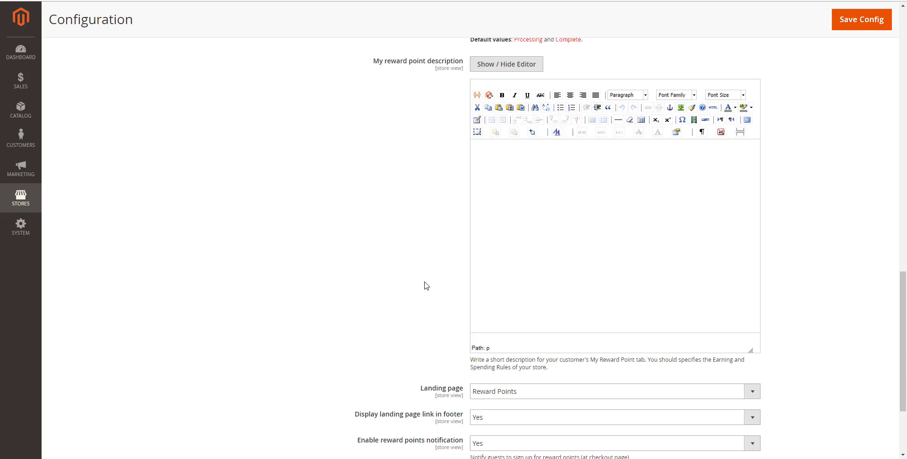
pyautogui.scroll(-1, 429, 295)
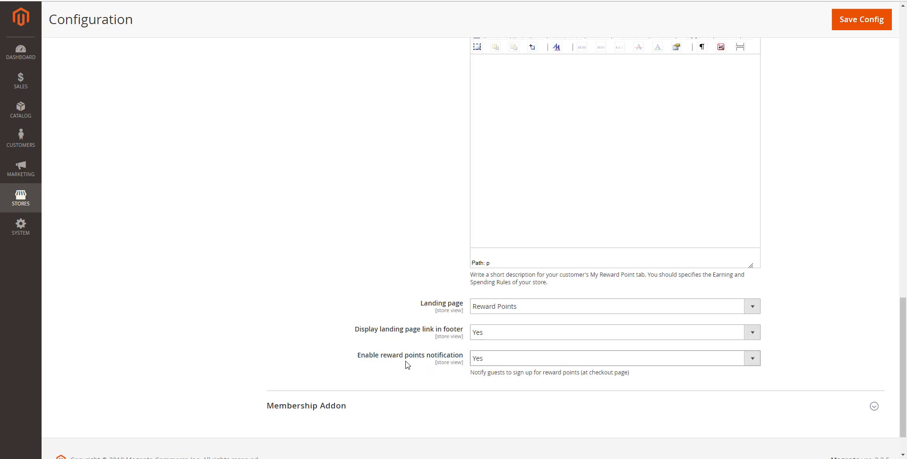
pyautogui.click(507, 361)
pyautogui.click(508, 363)
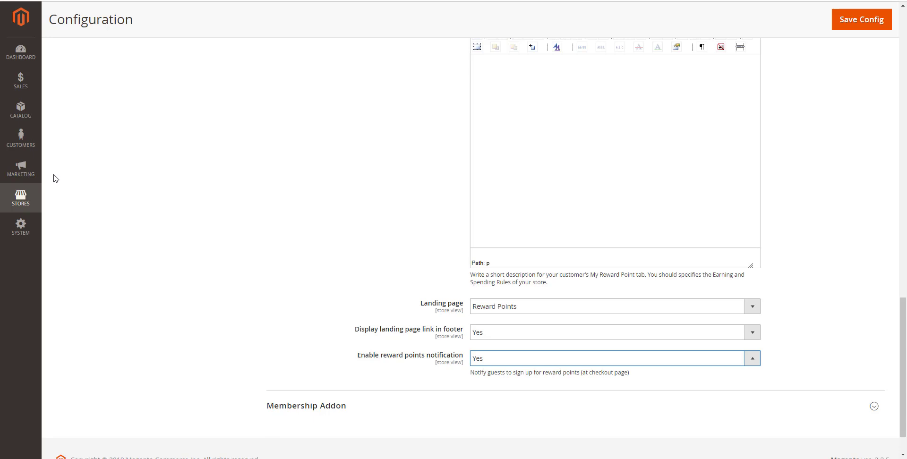
# Step: Start a new reward points rule under Marketing > Rules with type Product Rule
pyautogui.click(21, 167)
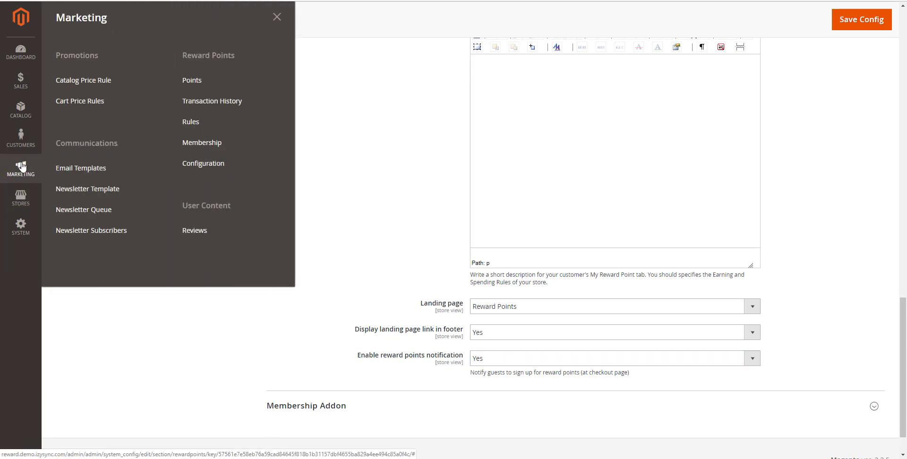
pyautogui.click(207, 121)
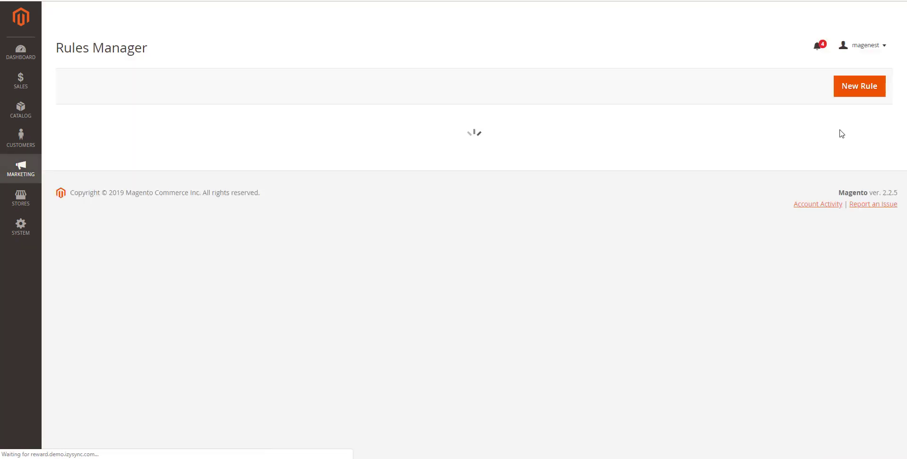
pyautogui.click(865, 97)
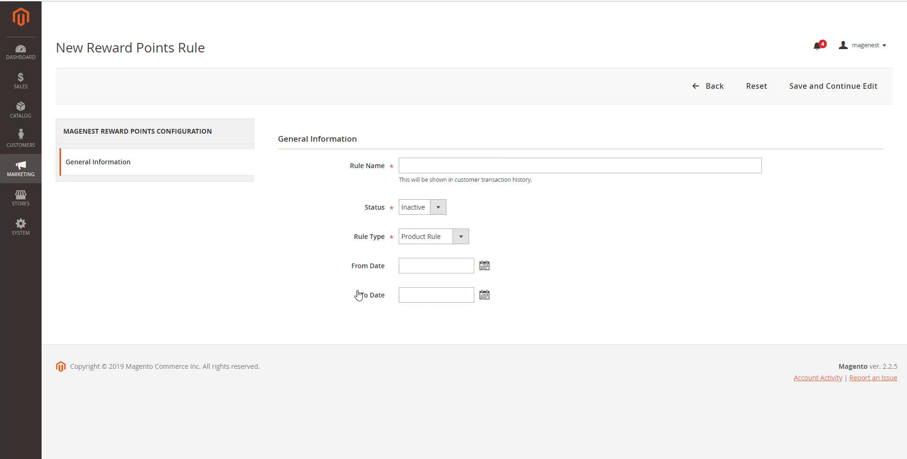
pyautogui.click(437, 241)
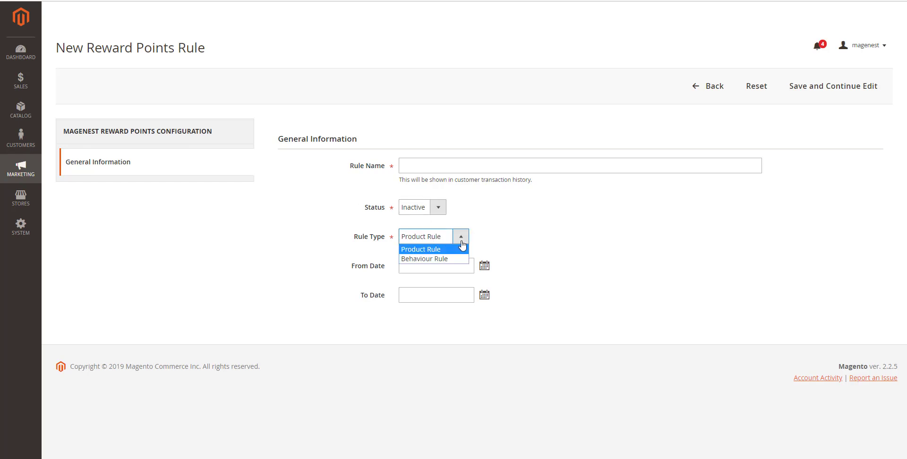
pyautogui.click(461, 243)
pyautogui.click(461, 240)
pyautogui.click(444, 246)
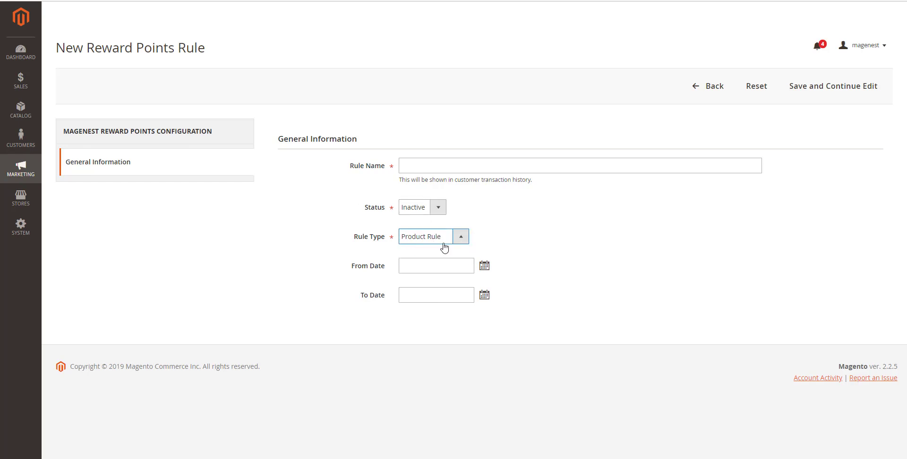
# Step: Set the rule Active, name it 'White shirt', and save while continuing to edit
pyautogui.click(435, 207)
pyautogui.click(433, 225)
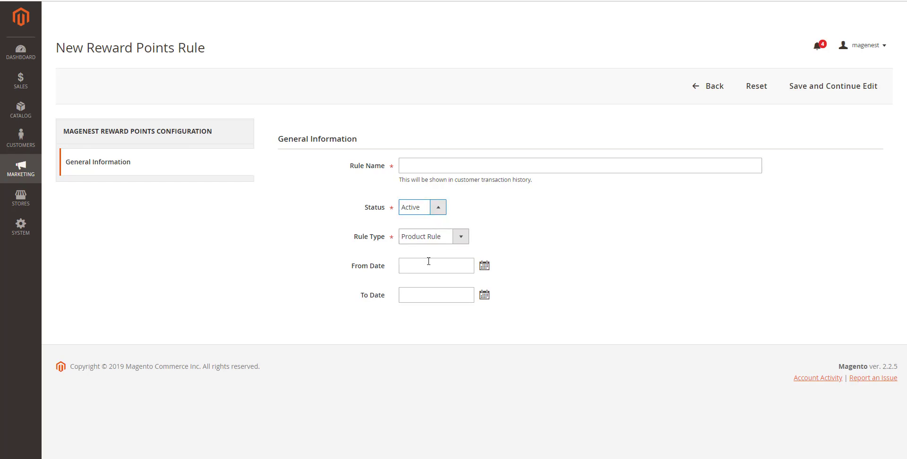
pyautogui.click(424, 166)
pyautogui.press('Down')
pyautogui.press('Return')
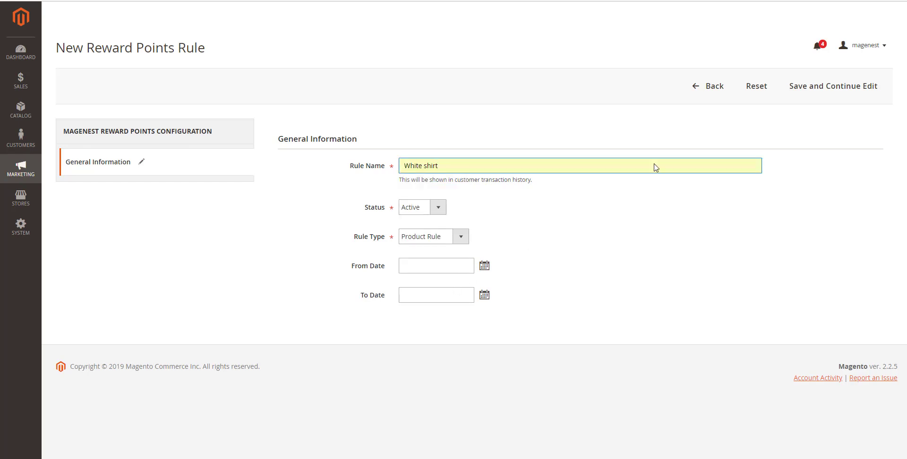
pyautogui.click(841, 91)
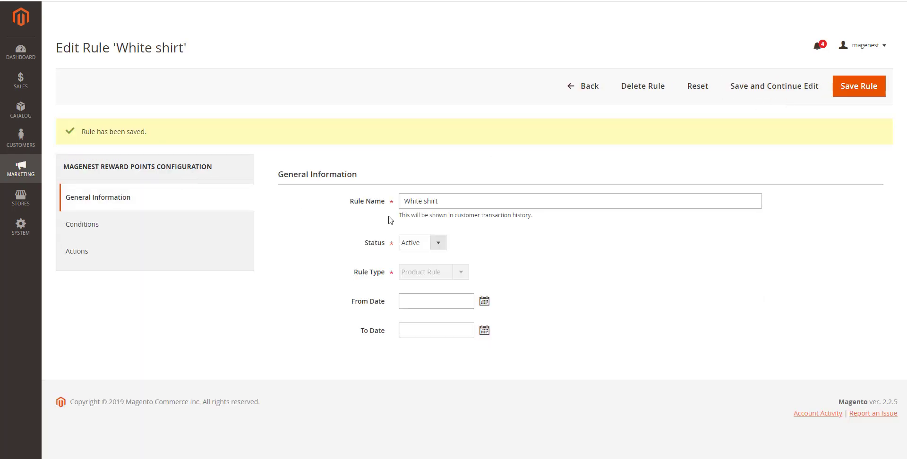
# Step: Show the White shirt rule's actions, keeping Apply as 'Give X points to customer'
pyautogui.click(178, 237)
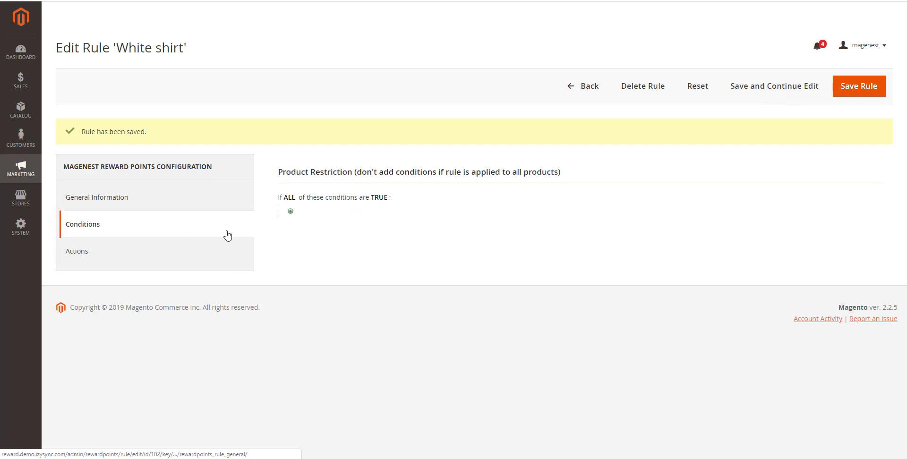
pyautogui.click(206, 263)
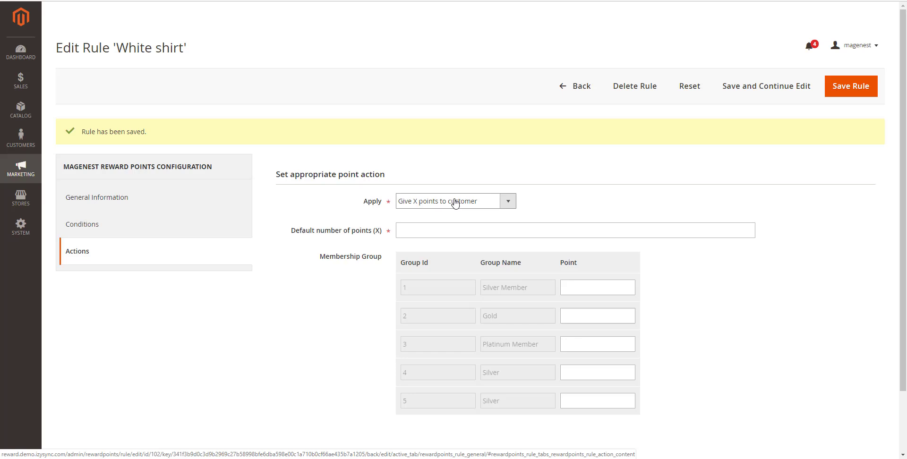
pyautogui.click(498, 202)
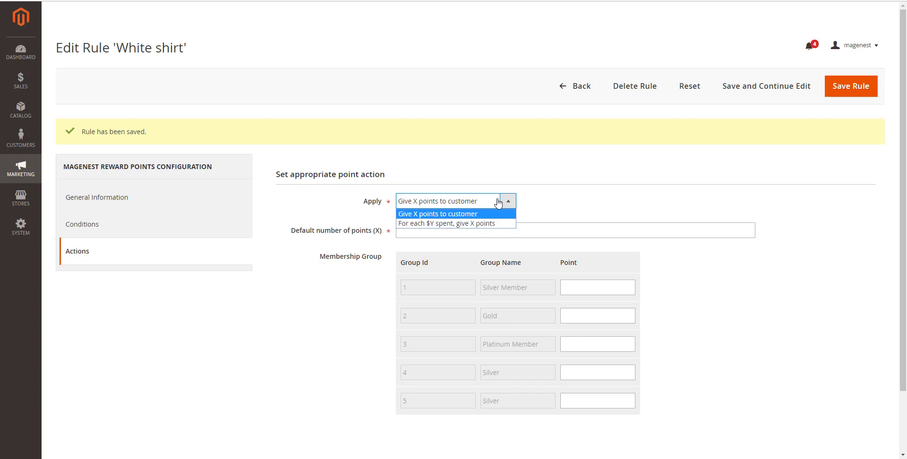
pyautogui.click(498, 202)
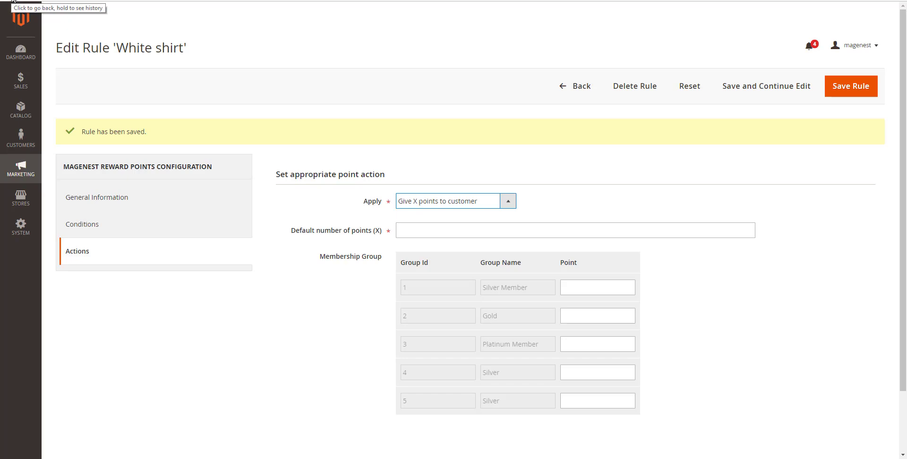
# Step: Create an Active Behaviour Rule named 'White shirt' and review its list of behaviour conditions
pyautogui.click(13, 1)
pyautogui.click(443, 167)
pyautogui.click(415, 188)
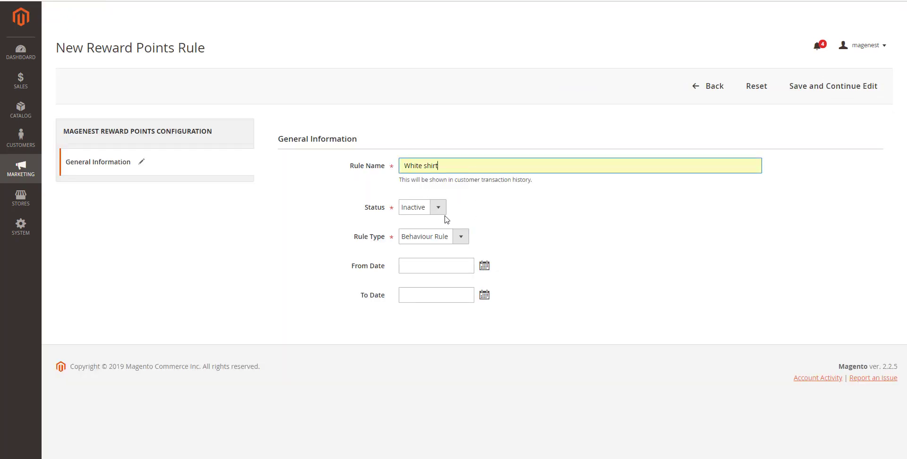
pyautogui.click(439, 208)
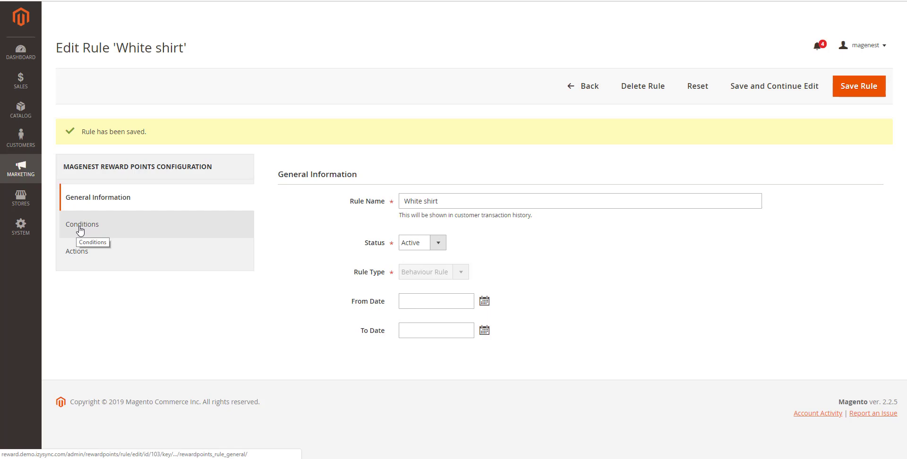
pyautogui.click(80, 227)
pyautogui.click(522, 204)
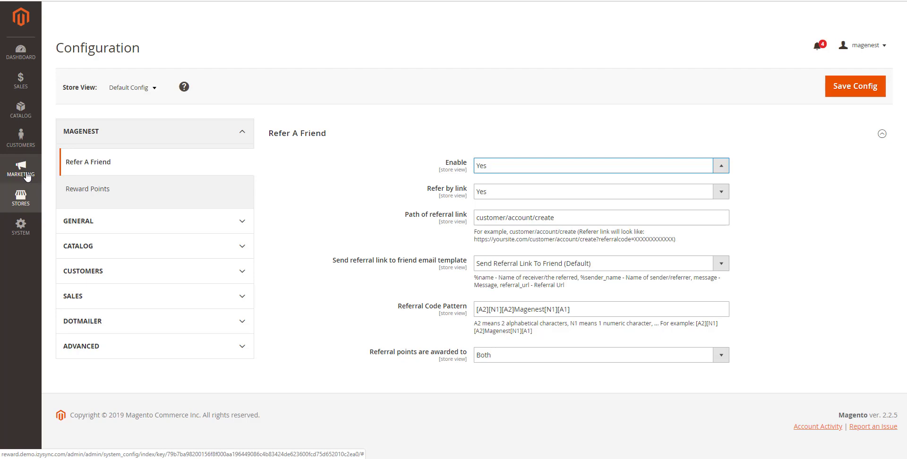
# Step: Check the customers' reward points list, then view the 244-entry Transaction History
pyautogui.click(27, 177)
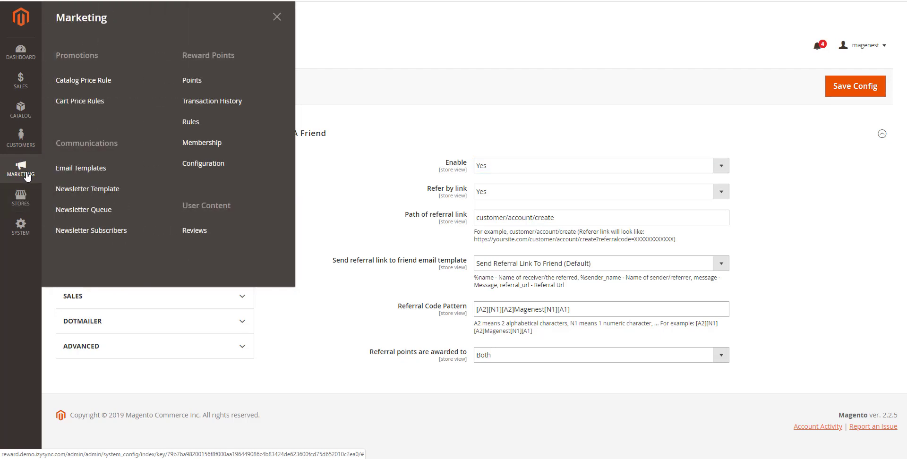
pyautogui.click(221, 90)
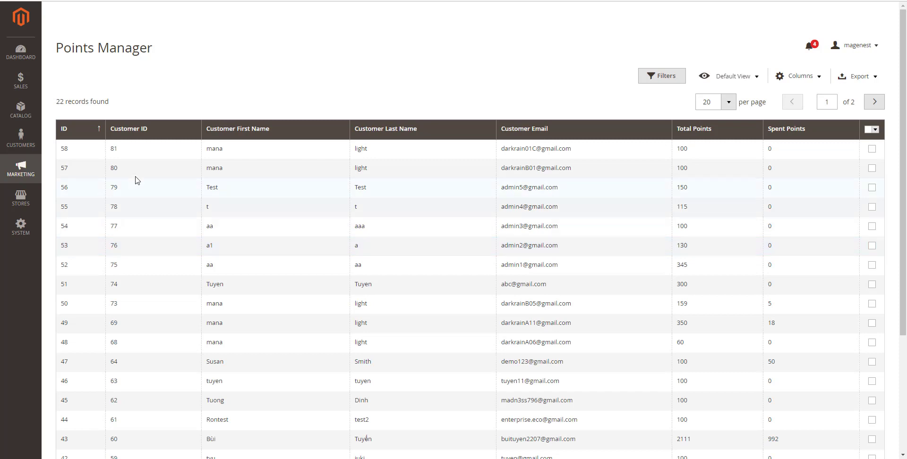
pyautogui.click(28, 169)
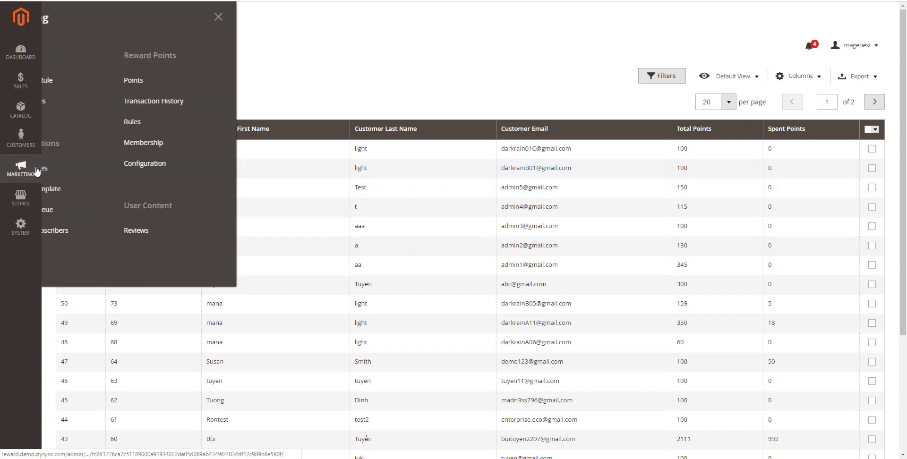
pyautogui.click(205, 101)
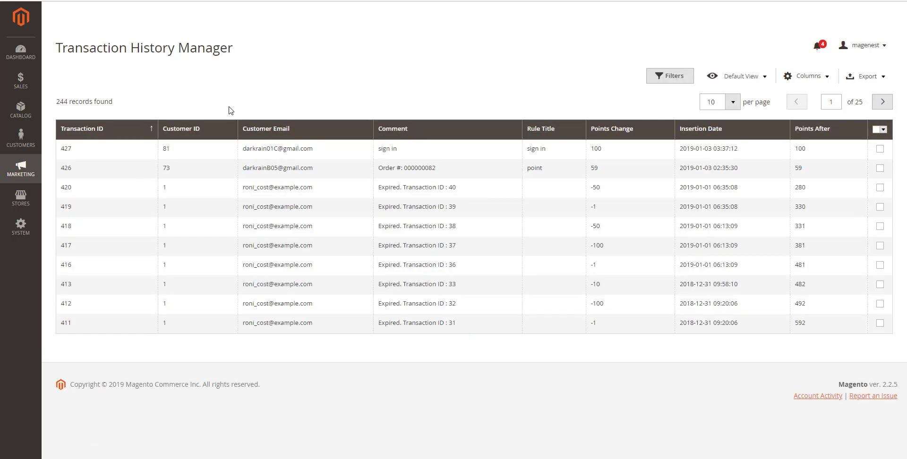
pyautogui.click(21, 198)
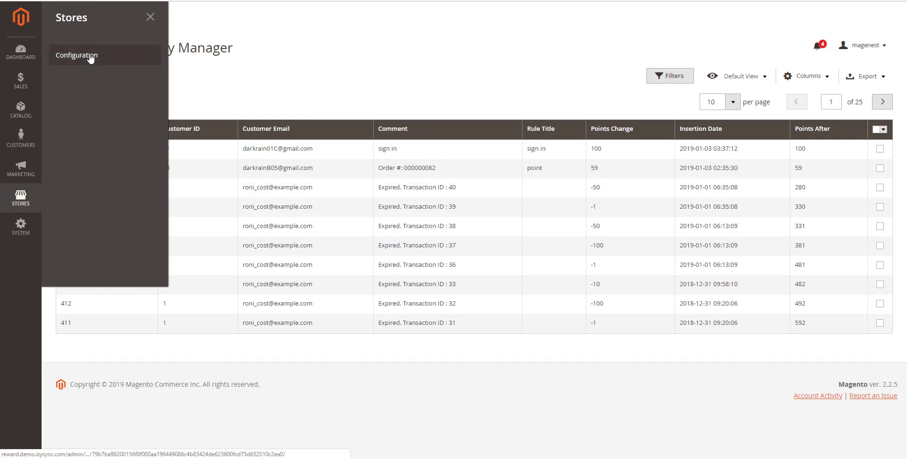
# Step: Set Refer A Friend Enable and Refer by link to Yes, with referral points going to Both
pyautogui.click(90, 56)
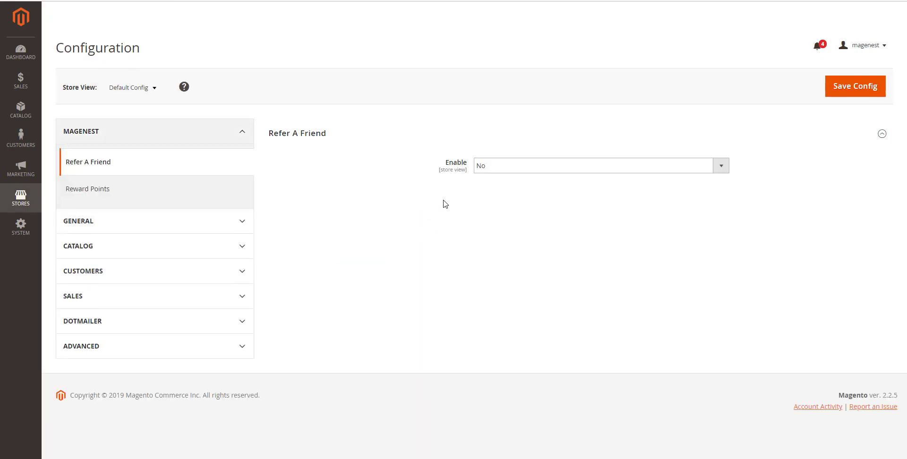
pyautogui.press('Down')
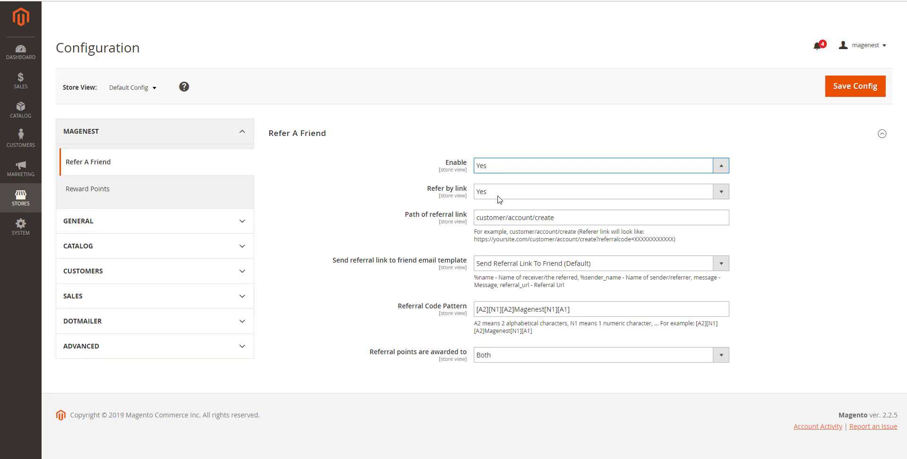
pyautogui.click(523, 170)
pyautogui.click(523, 177)
pyautogui.click(510, 199)
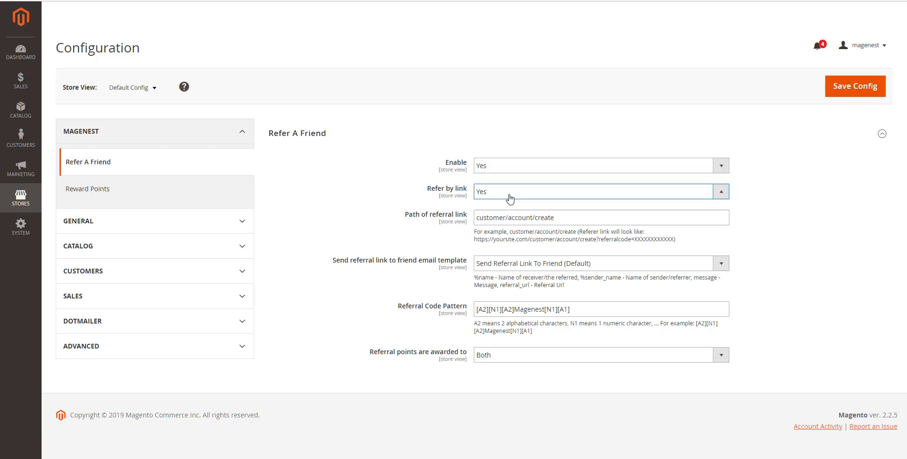
pyautogui.click(503, 354)
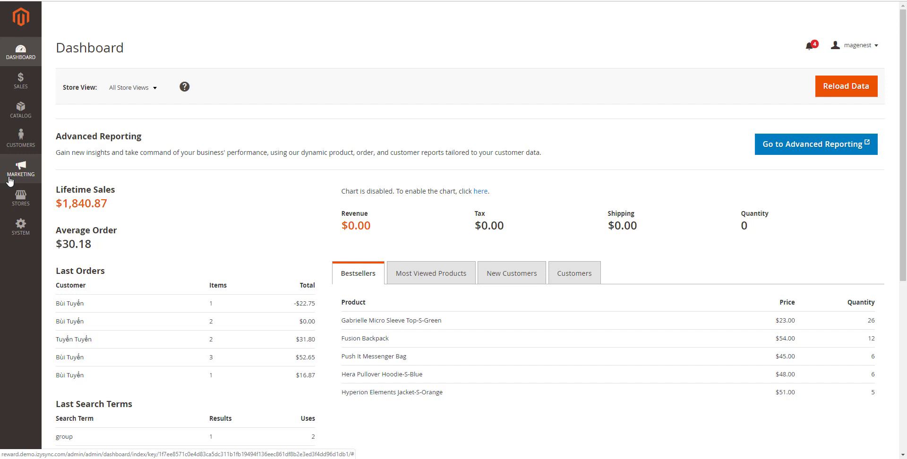
# Step: Go to Reward Points Membership groups and start a new membership group
pyautogui.click(9, 178)
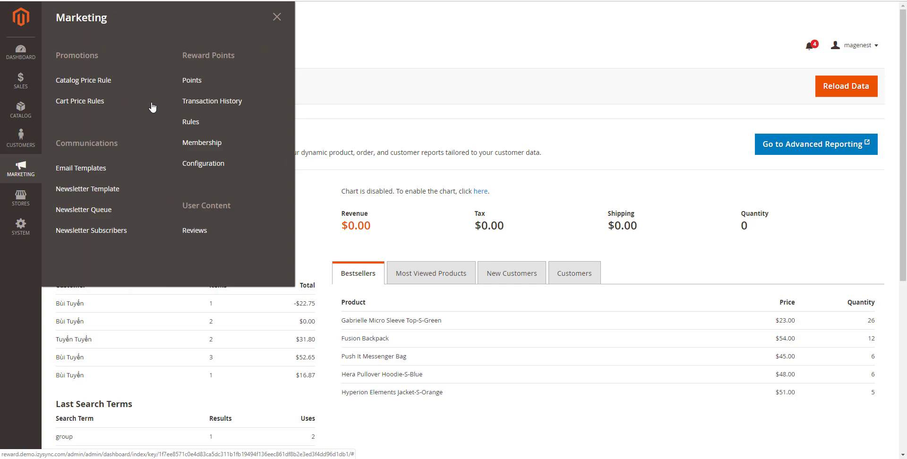
pyautogui.click(200, 143)
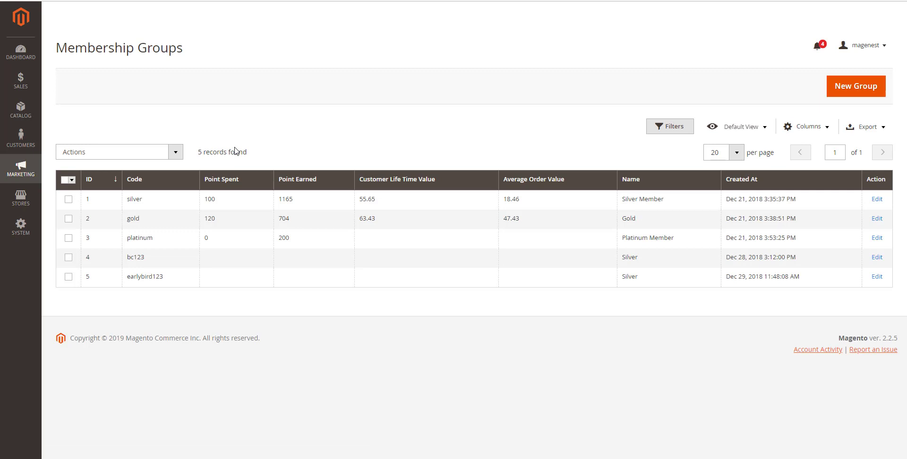
pyautogui.click(872, 88)
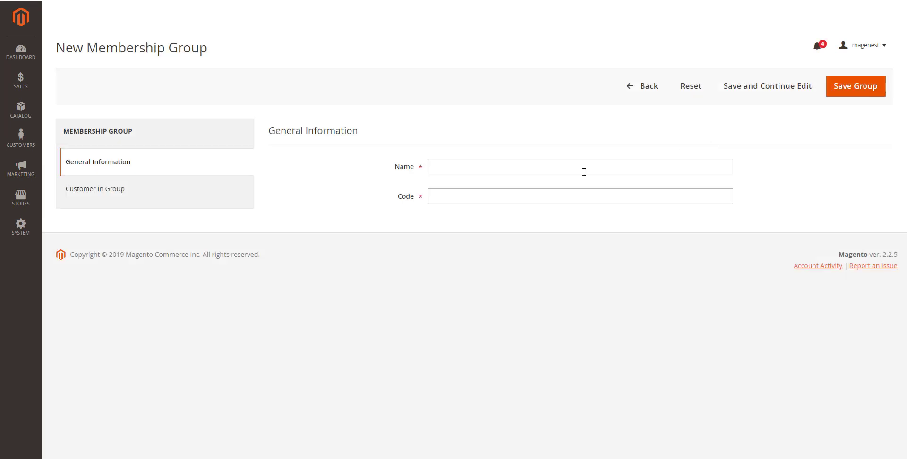
# Step: Look over the new group's Name, Code and remaining fields, leaving the group unsaved
pyautogui.click(466, 168)
pyautogui.click(462, 193)
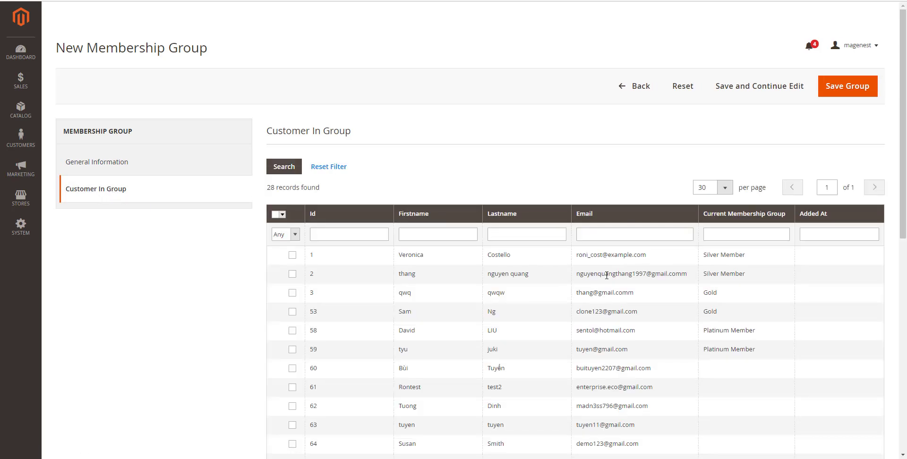
pyautogui.scroll(-1, 608, 275)
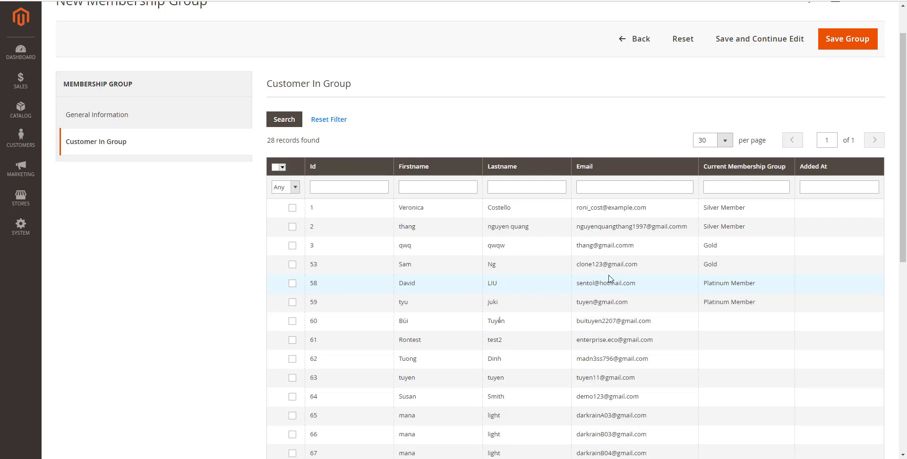
pyautogui.scroll(-1, 610, 278)
pyautogui.scroll(-1, 609, 278)
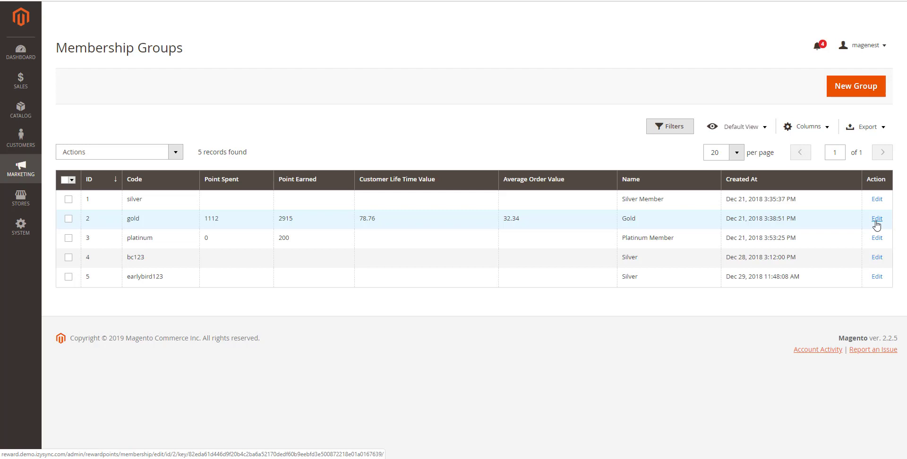
# Step: Tick one more customer in the Gold group's Customer In Group list, making five members
pyautogui.click(877, 219)
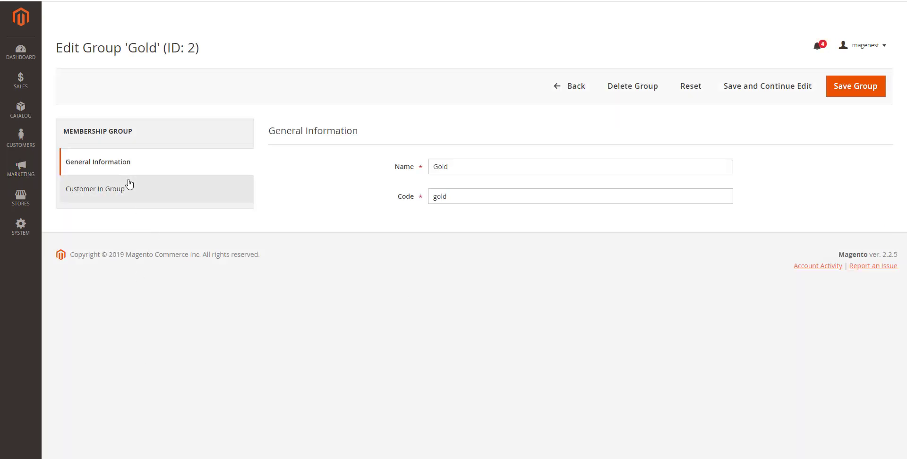
pyautogui.click(126, 189)
pyautogui.scroll(-1, 387, 338)
pyautogui.scroll(-1, 387, 339)
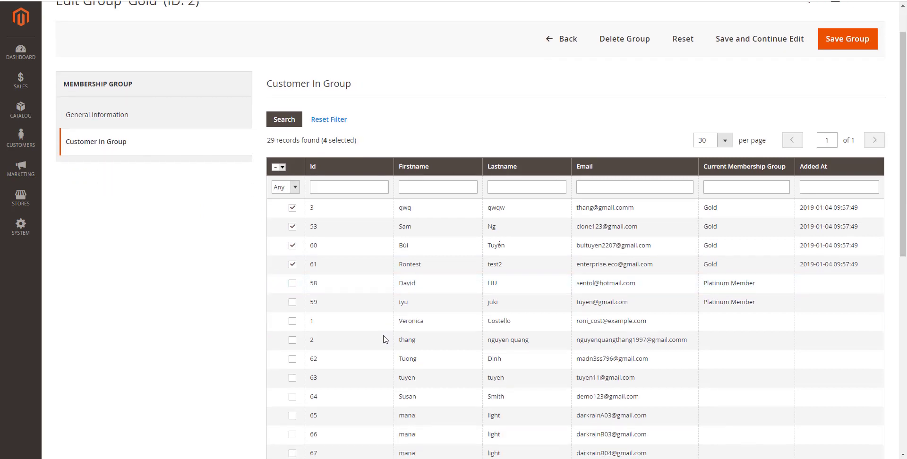
pyautogui.click(292, 322)
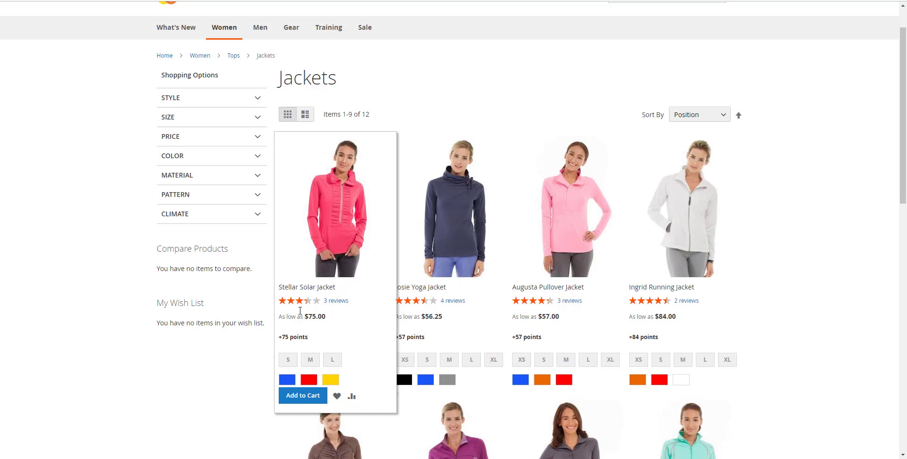
# Step: From the Stellar Solar Jacket at checkout, enter 10 of the 108 available reward points to redeem
pyautogui.click(302, 289)
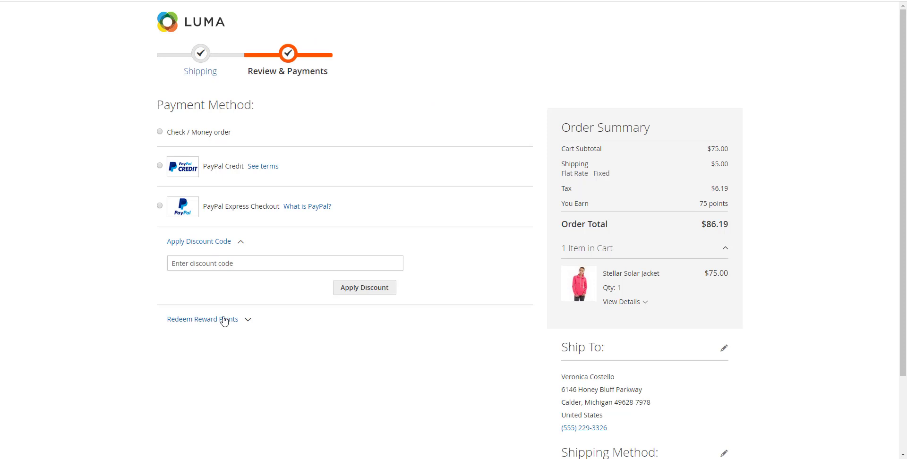
pyautogui.click(222, 320)
pyautogui.scroll(-1, 241, 330)
pyautogui.click(241, 322)
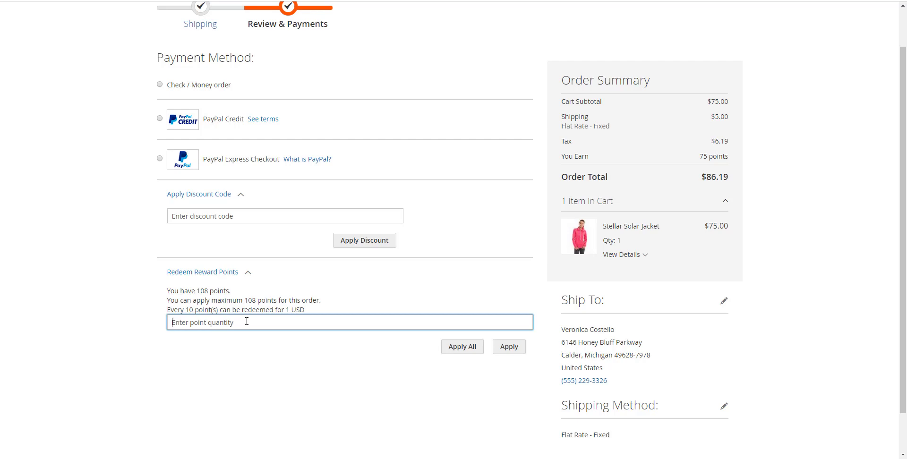
pyautogui.write('10')
pyautogui.press('BackSpace')
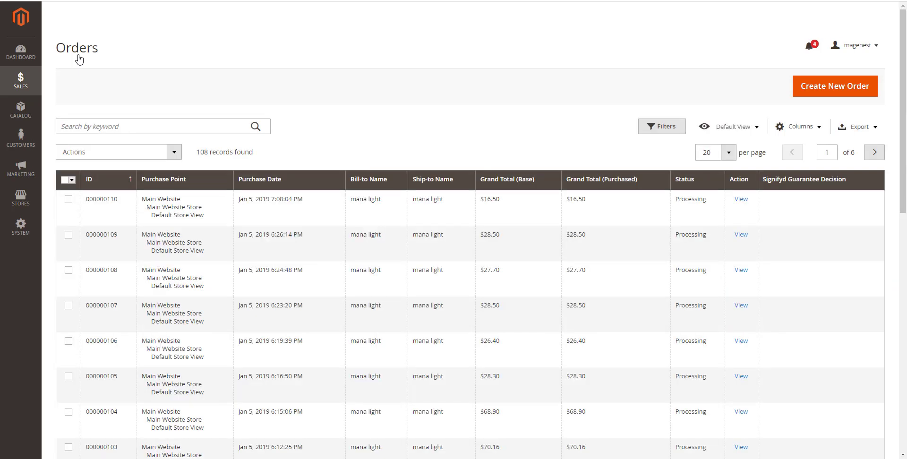
# Step: Issue an offline credit memo on the newest order refunding $15 as 150 reward points
pyautogui.click(743, 201)
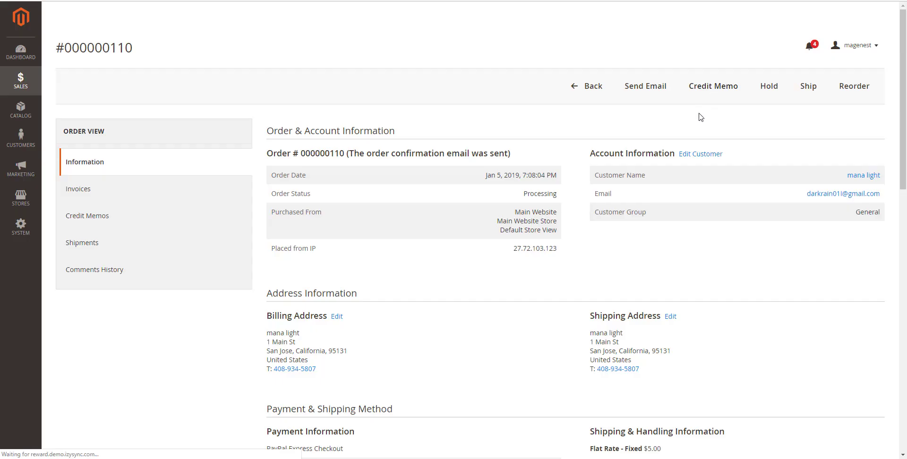
pyautogui.scroll(-1, 528, 280)
pyautogui.scroll(-10, 528, 281)
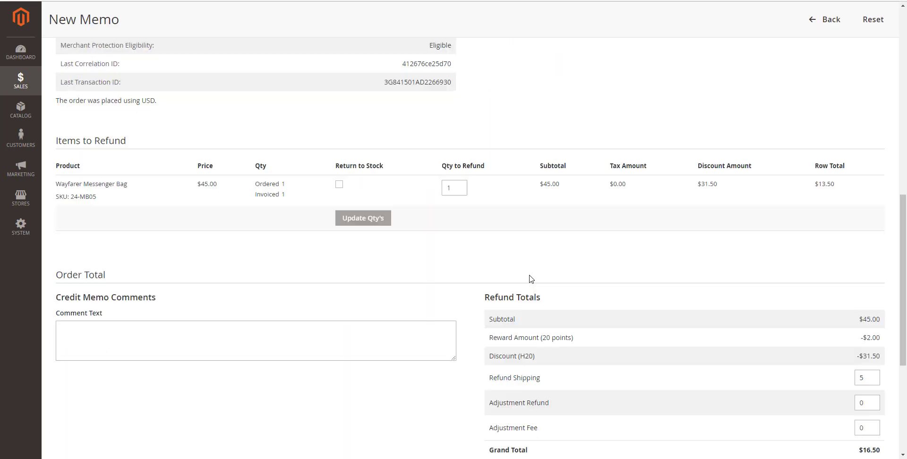
pyautogui.click(489, 311)
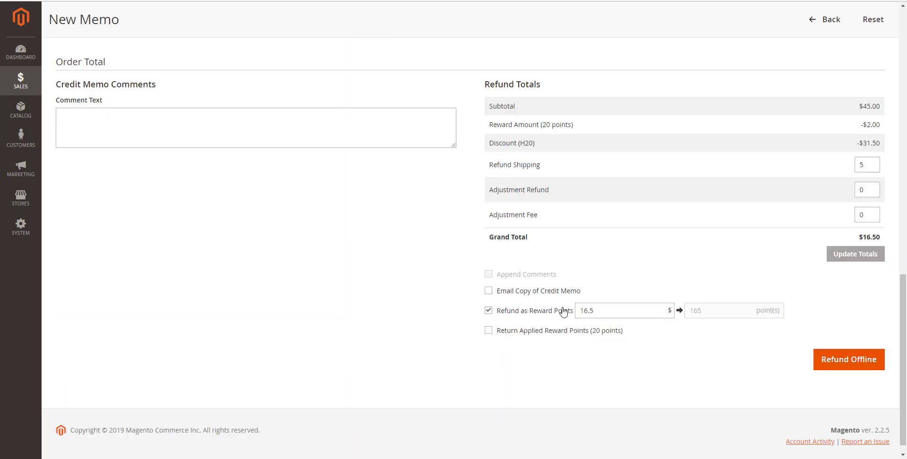
pyautogui.doubleClick(586, 310)
pyautogui.write('150')
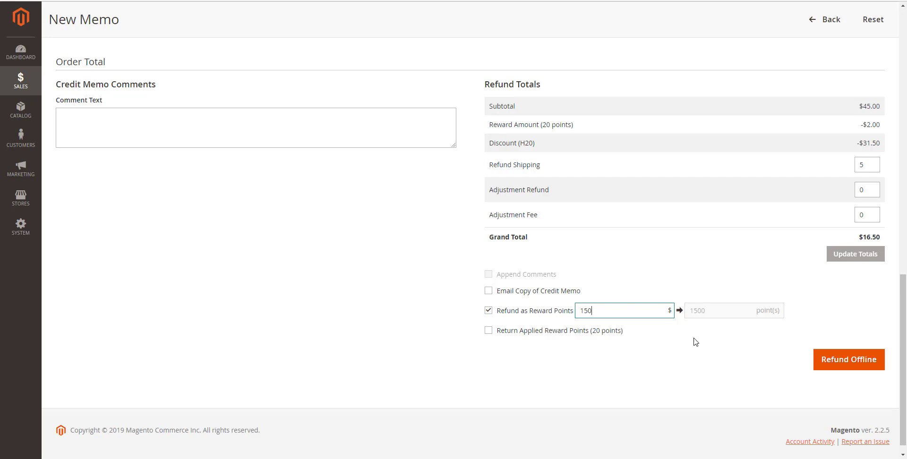
pyautogui.press('BackSpace')
pyautogui.click(851, 371)
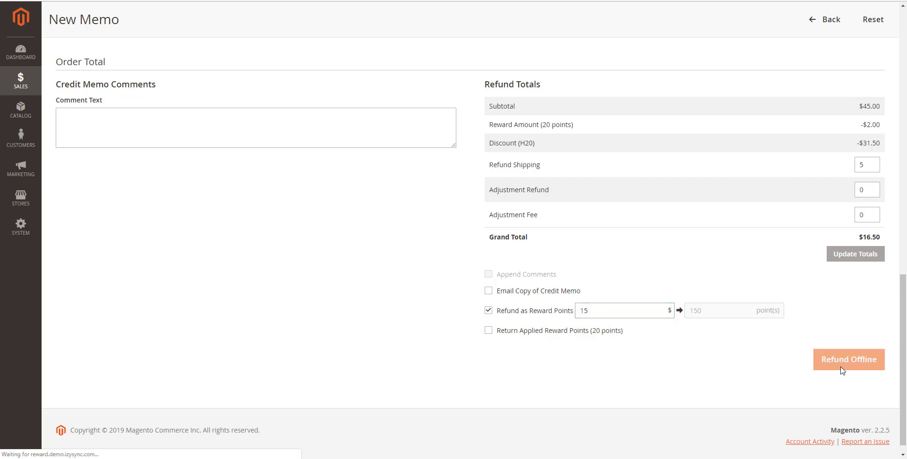